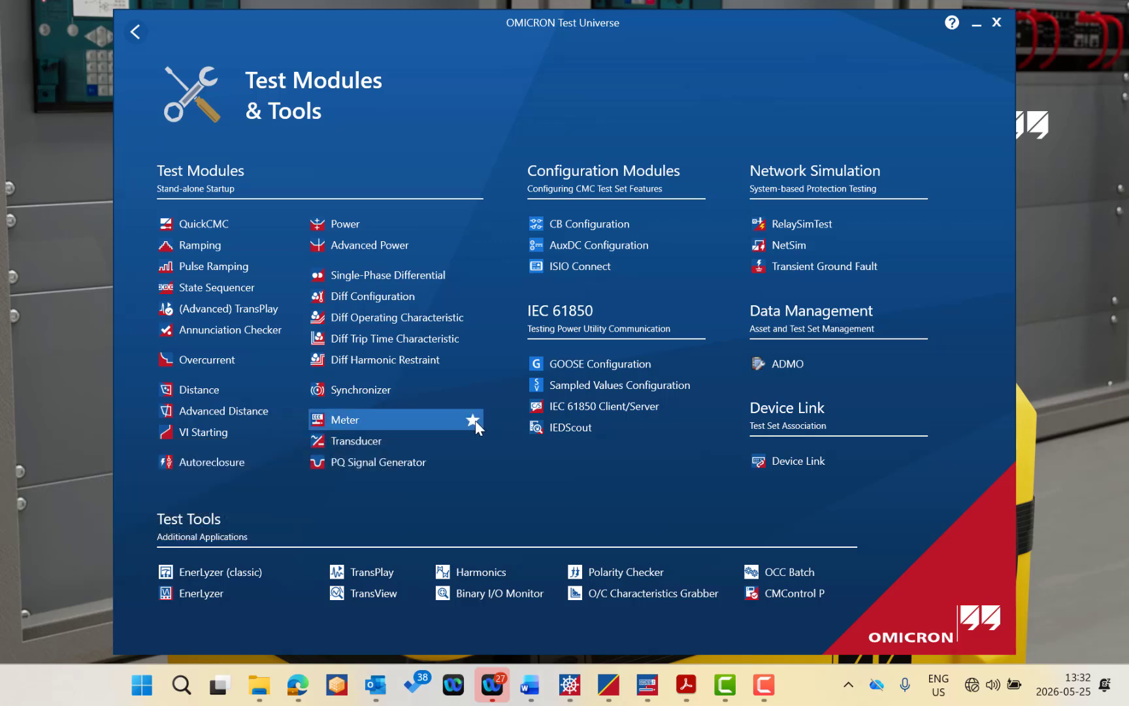
Step: Return to the start page and open the Meter module from the favorites
click(142, 36)
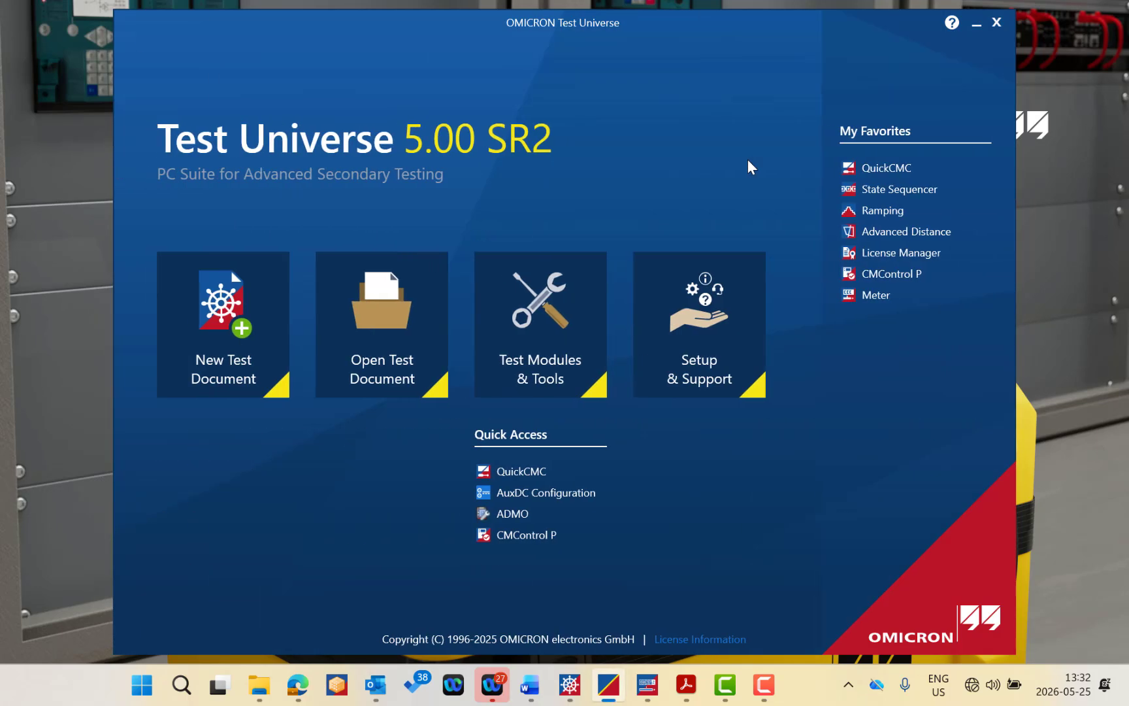
click(894, 299)
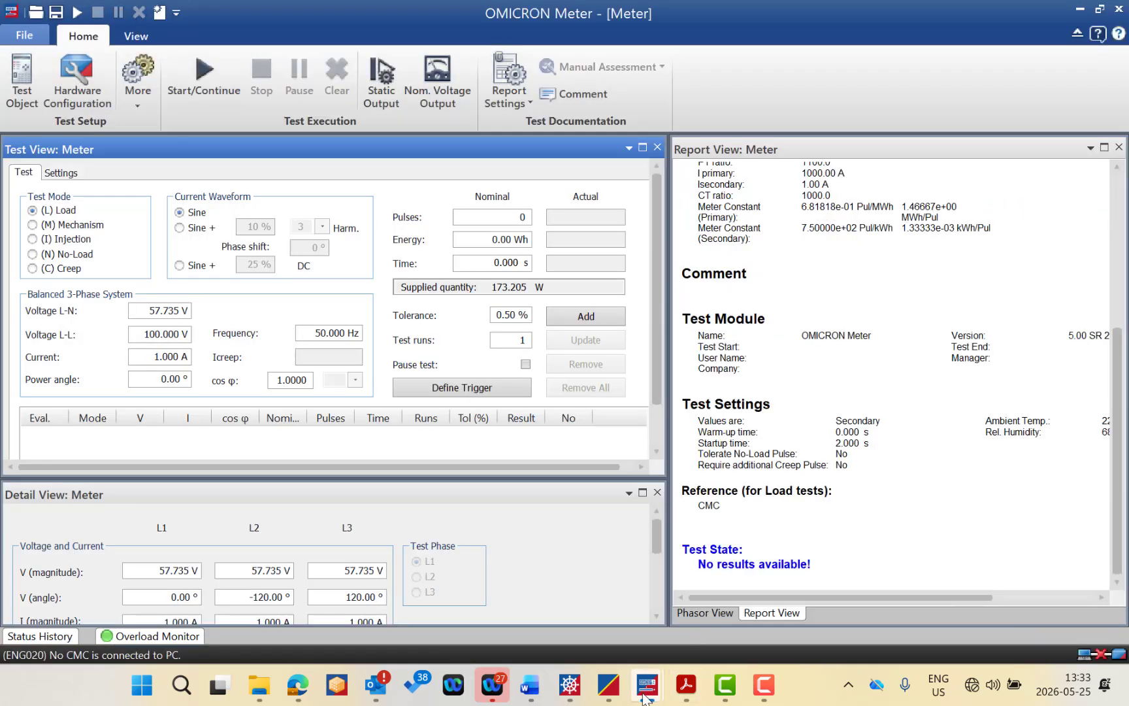
Step: Switch to OMICRON Control Center, find Meter among the insertable test modules, and cancel the insertion
click(575, 697)
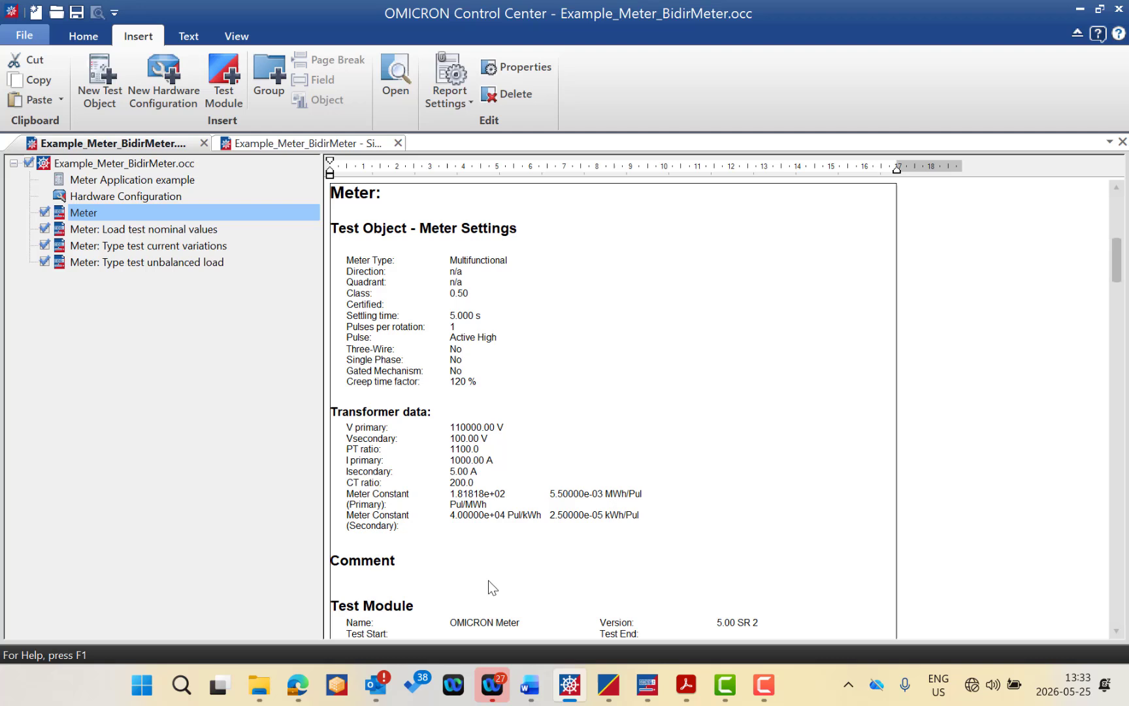
click(223, 95)
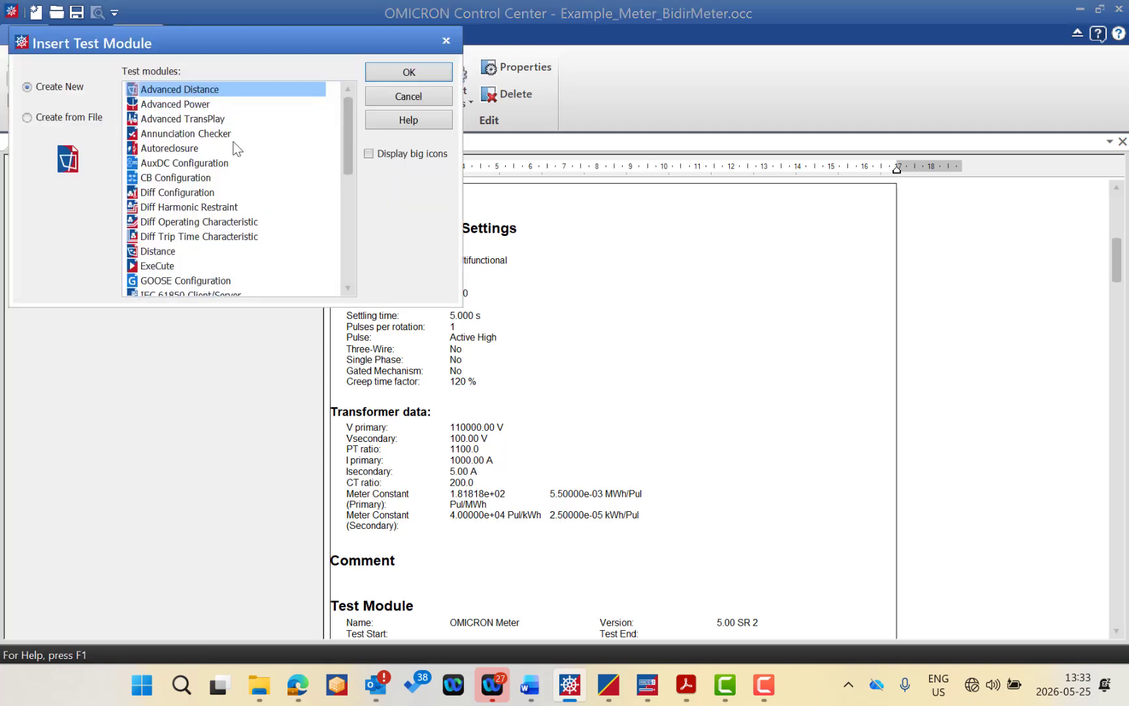
click(218, 193)
key(m)
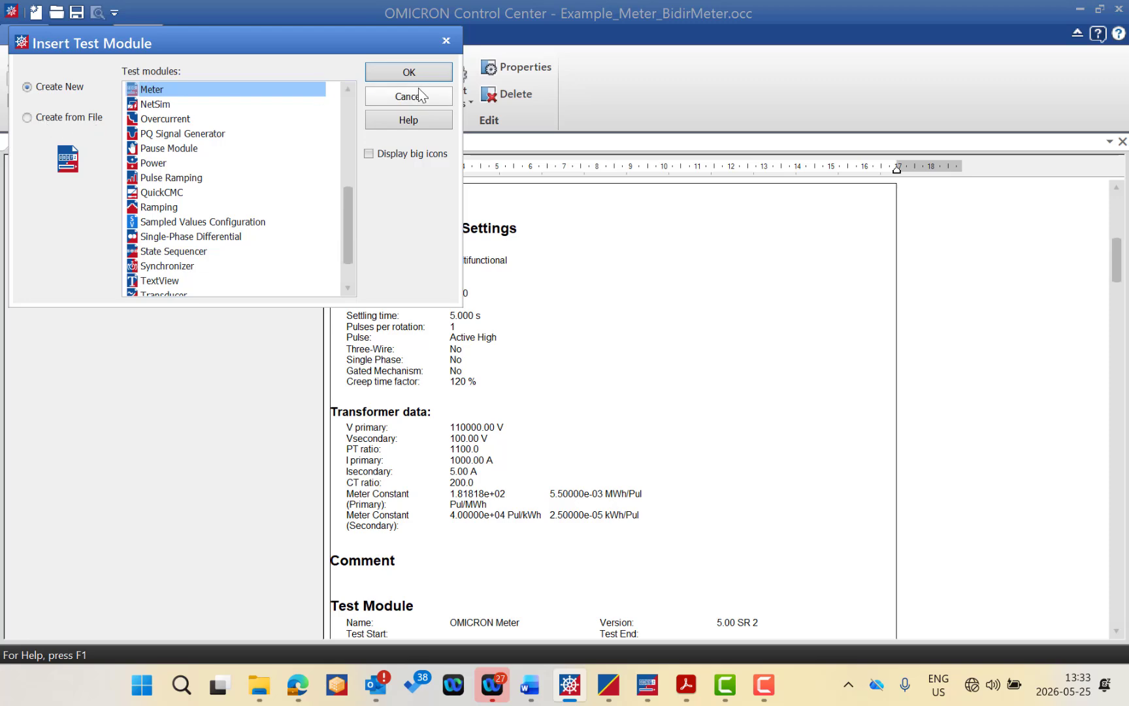
click(433, 96)
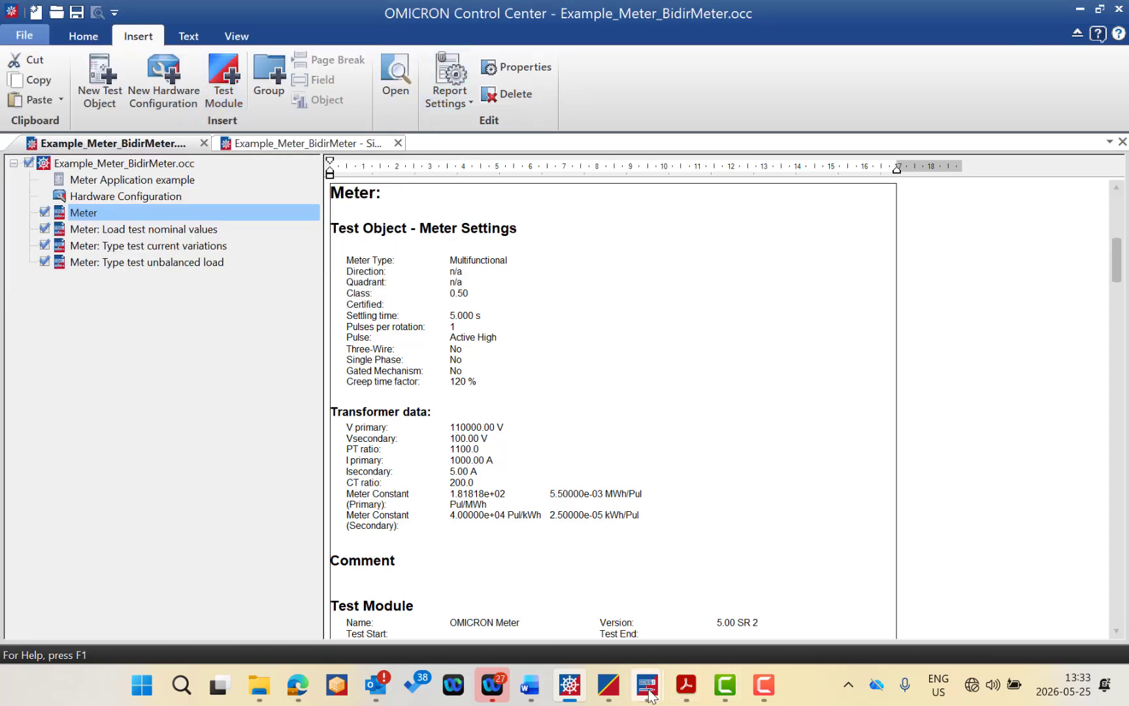
Step: Switch to the OMICRON Meter window and open the test object's Meter parameters
mouse_move(649, 694)
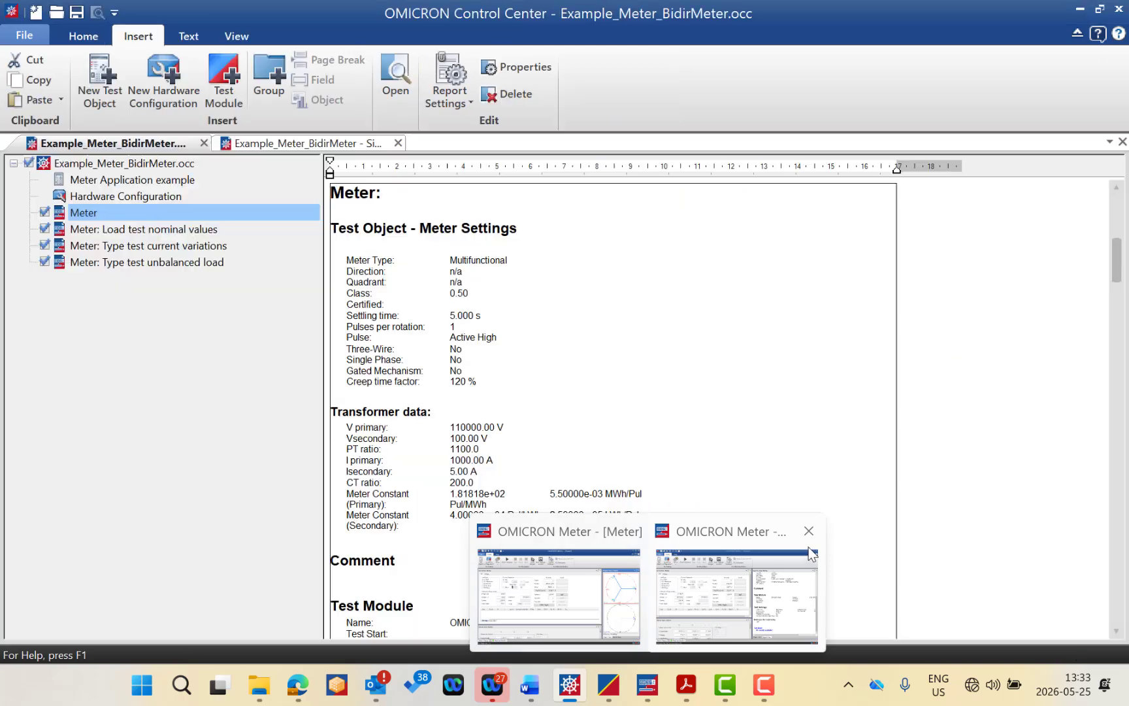
click(782, 575)
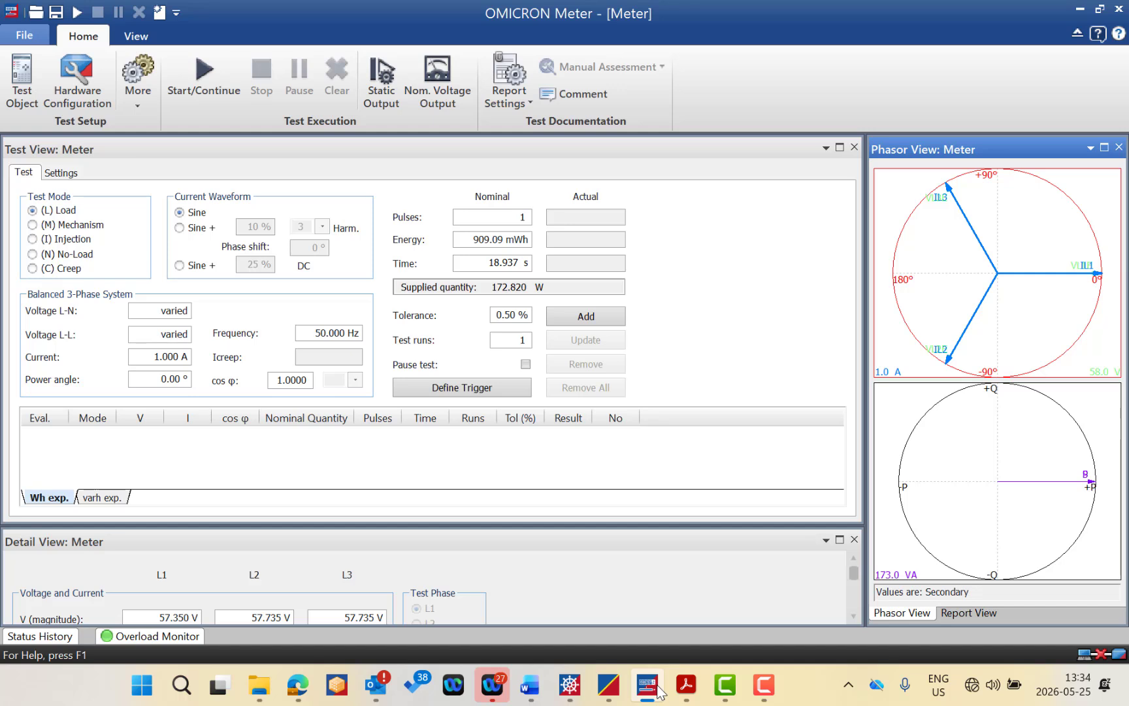
click(24, 92)
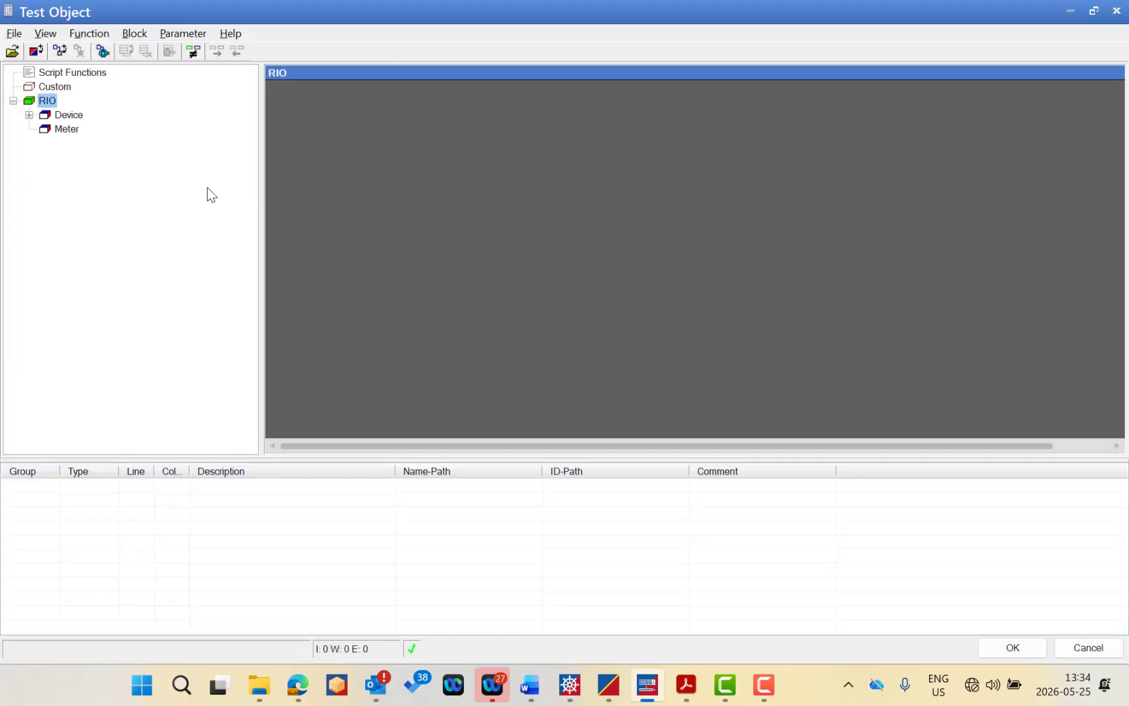
double_click(67, 129)
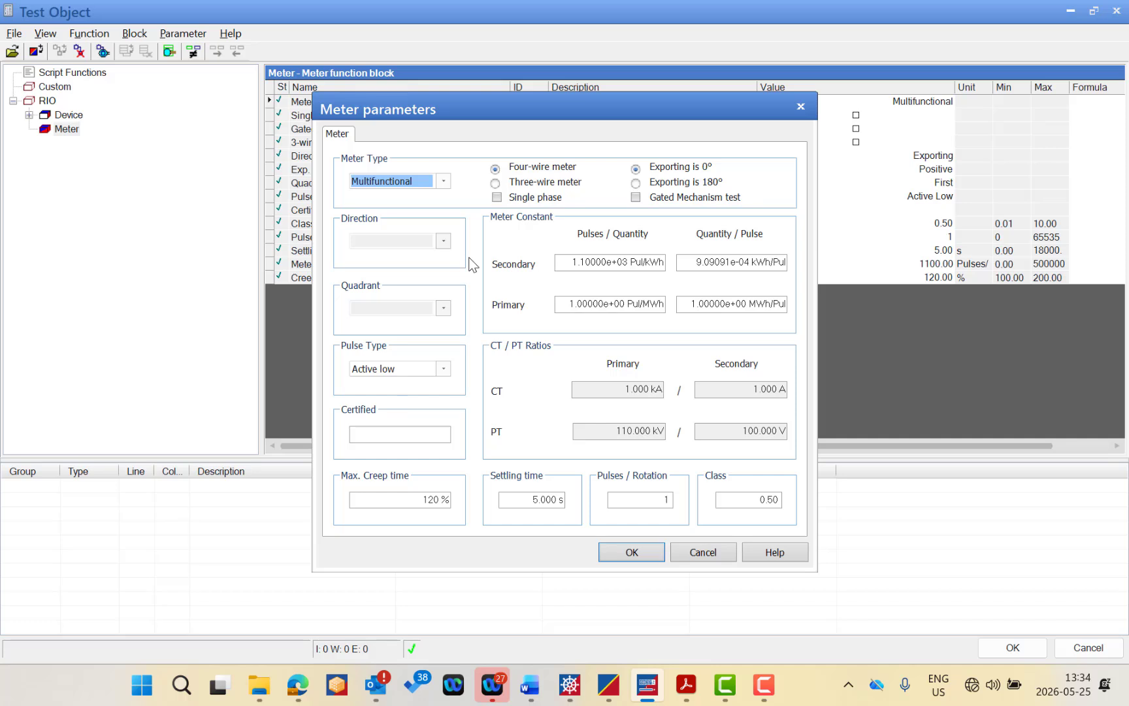
Step: Try the Watt hour meter type, restore Multifunctional, and review the available meter types
click(443, 184)
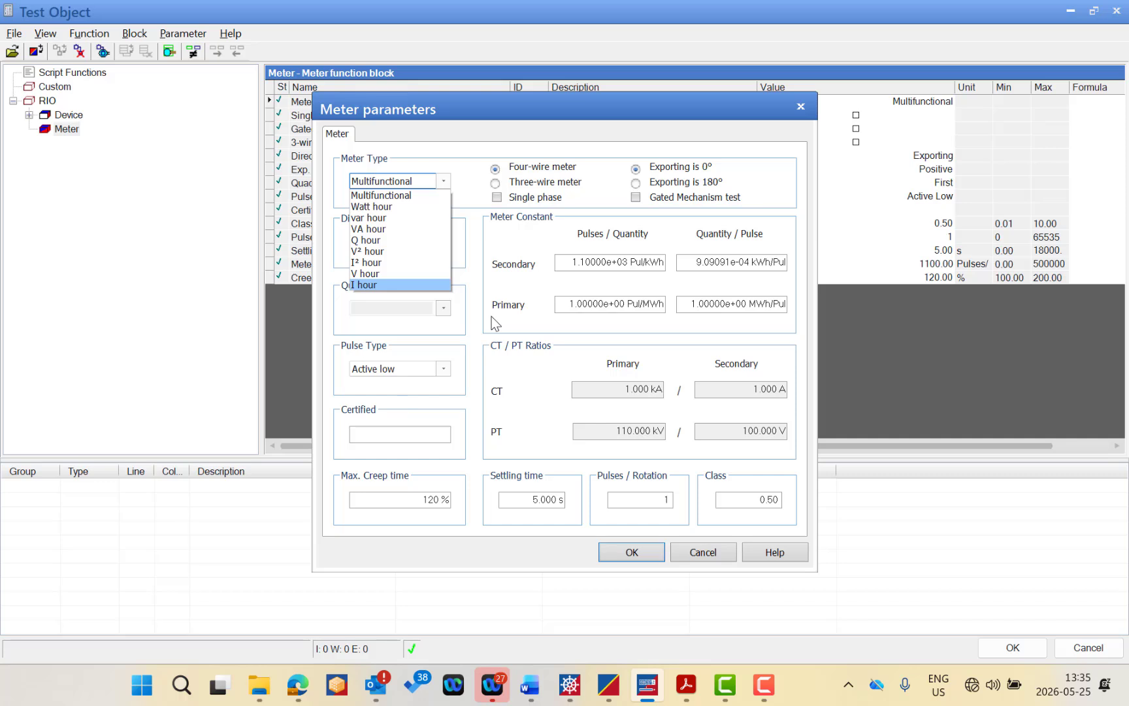
click(379, 207)
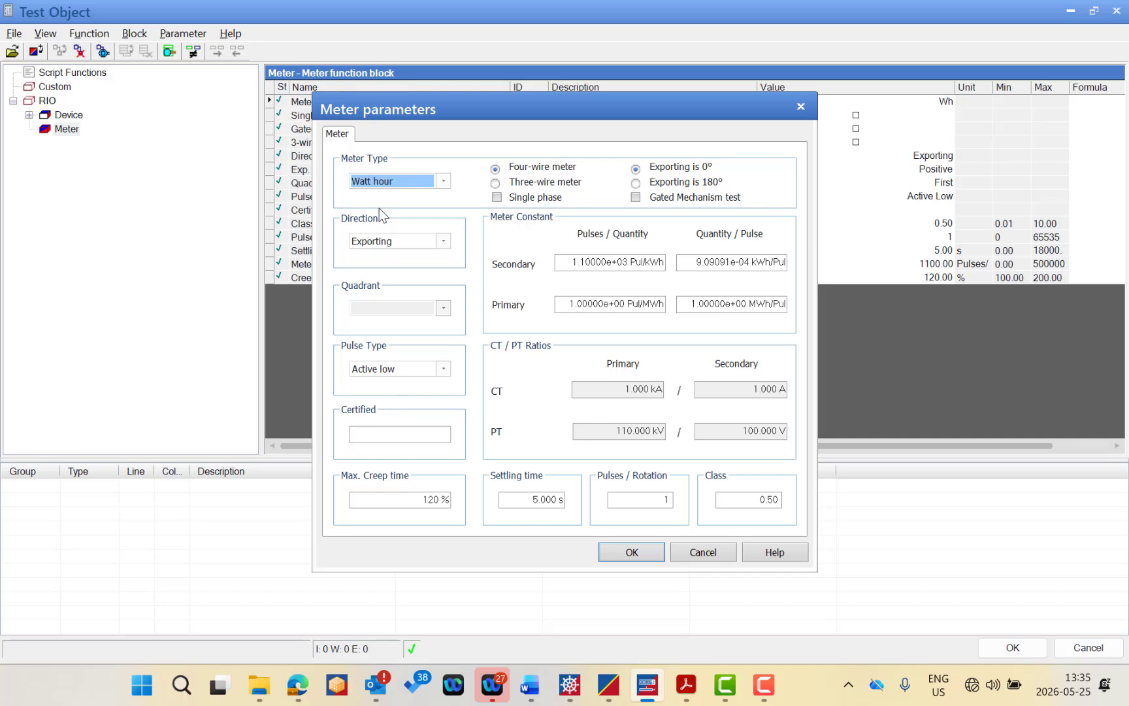
click(431, 181)
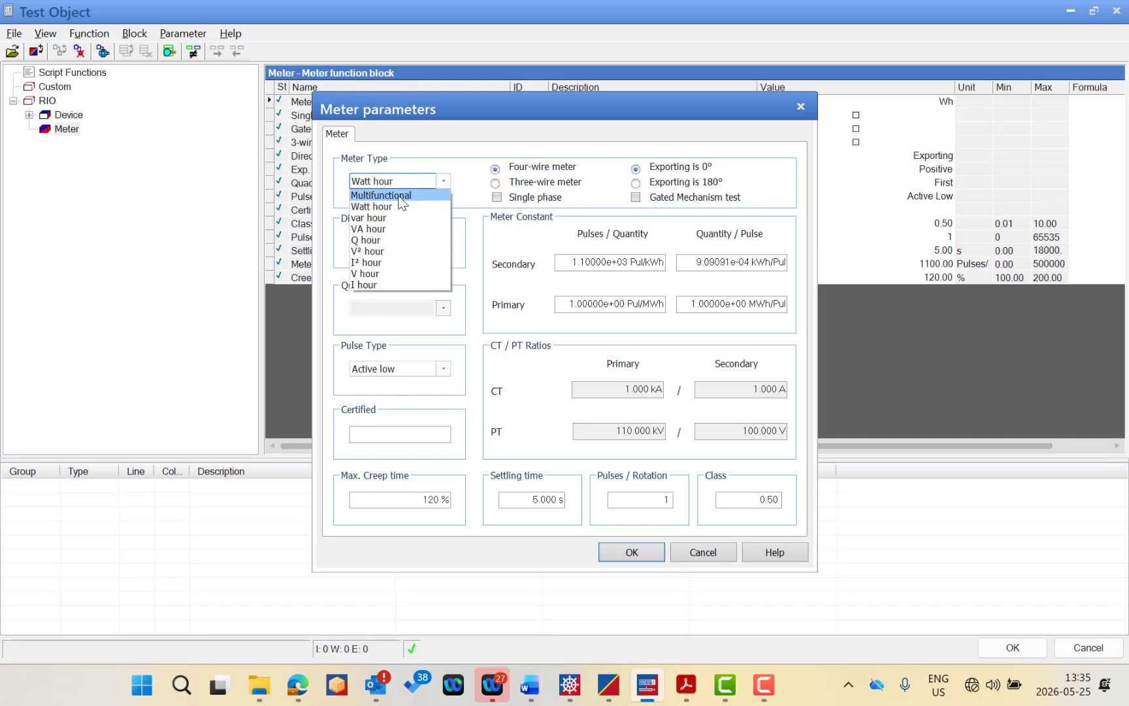
click(390, 196)
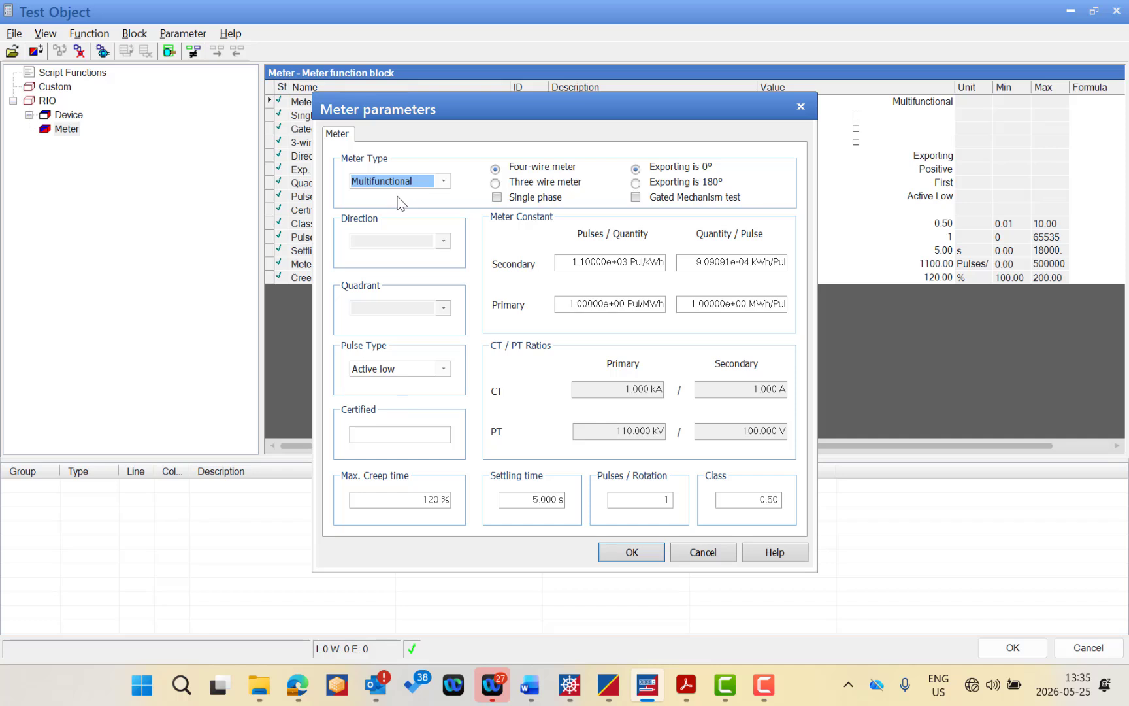
click(429, 181)
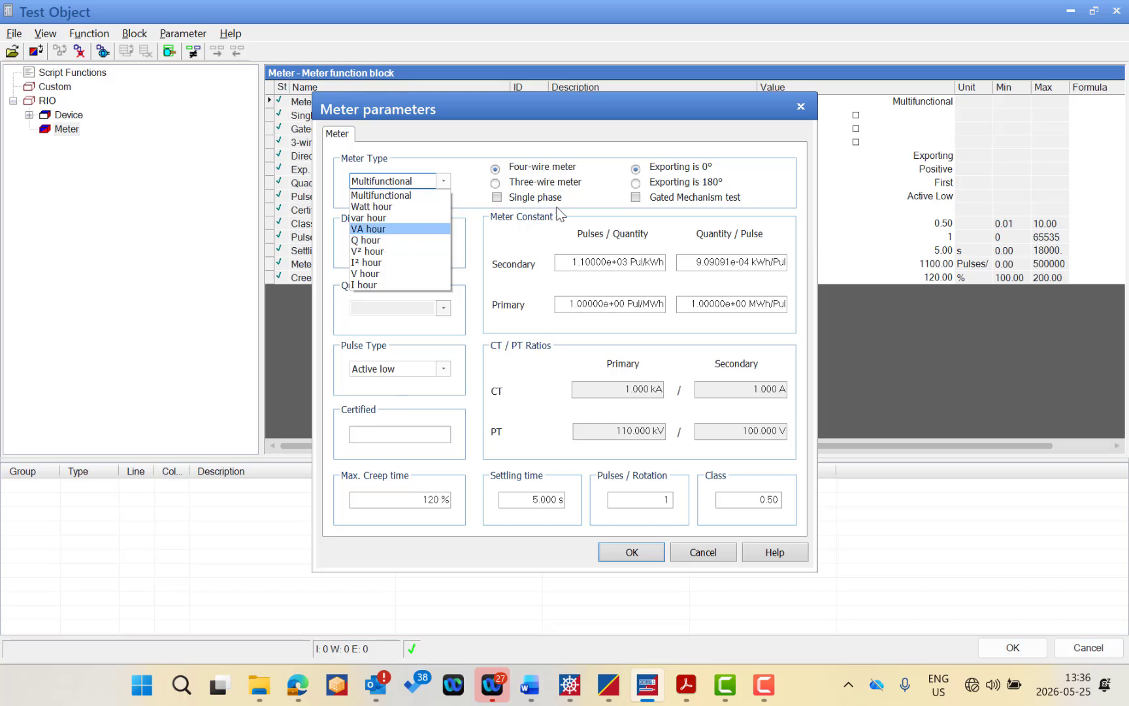
click(444, 182)
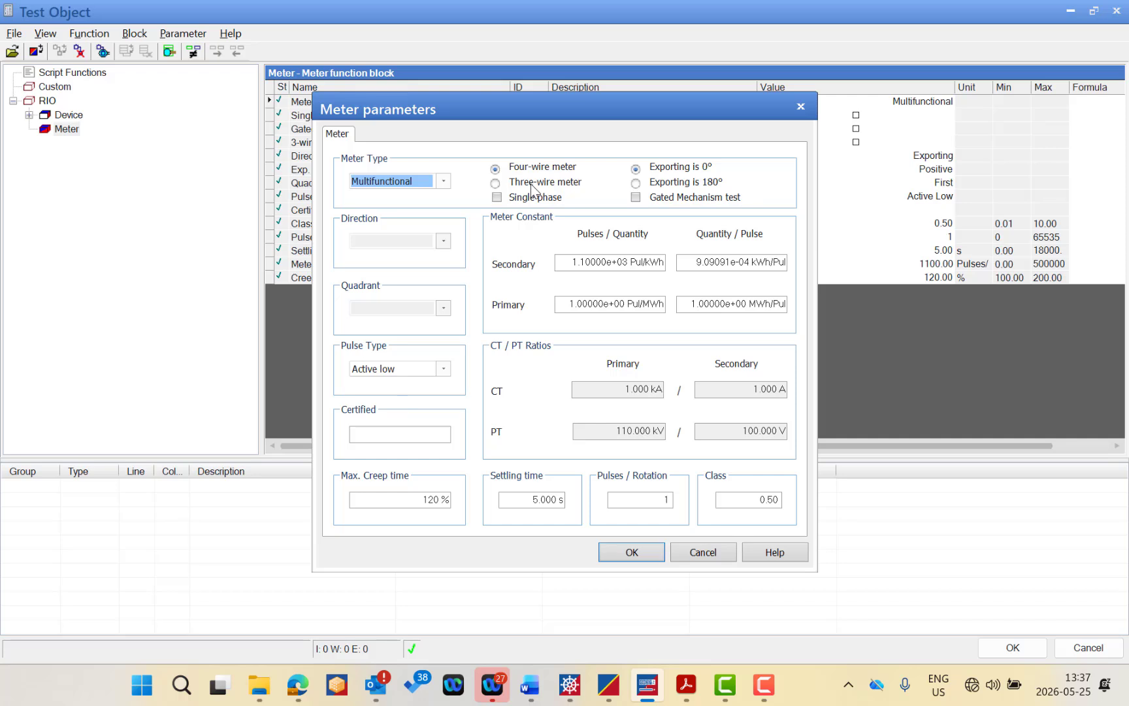
Step: Try the Single phase, Exporting is 180° and Gated Mechanism test options, reverting each one
click(497, 197)
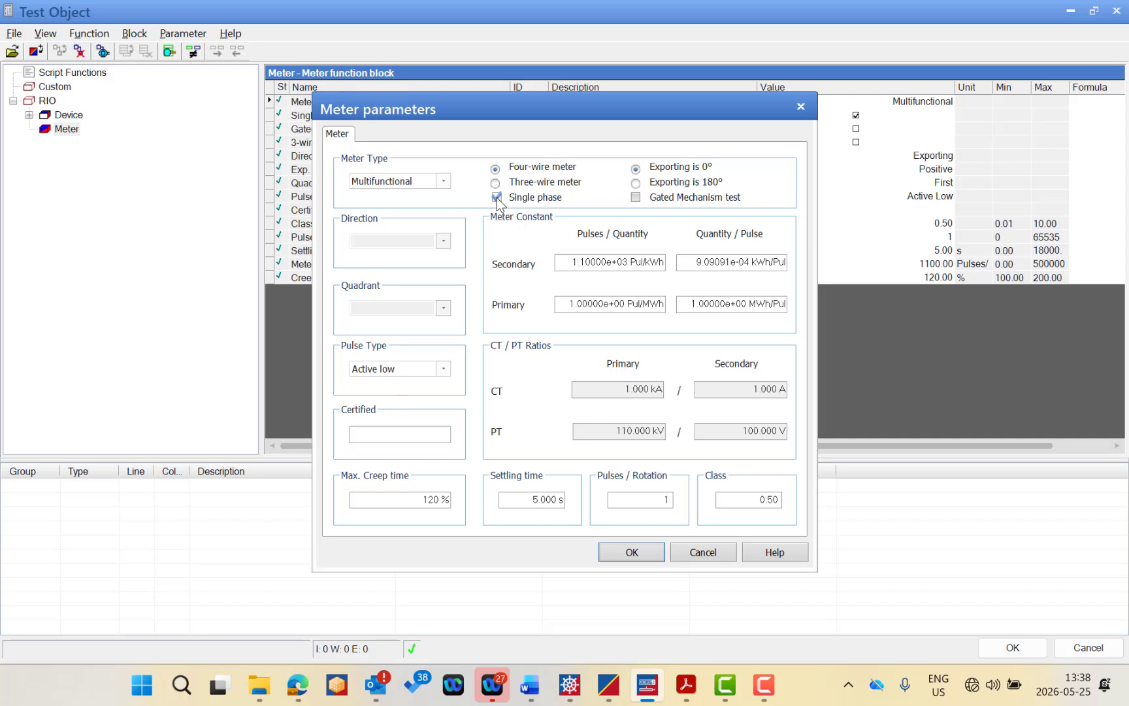
click(497, 197)
click(637, 184)
click(636, 168)
click(636, 197)
click(635, 197)
Step: Set the meter type to Watt hour and review the available energy direction options
click(433, 182)
click(379, 194)
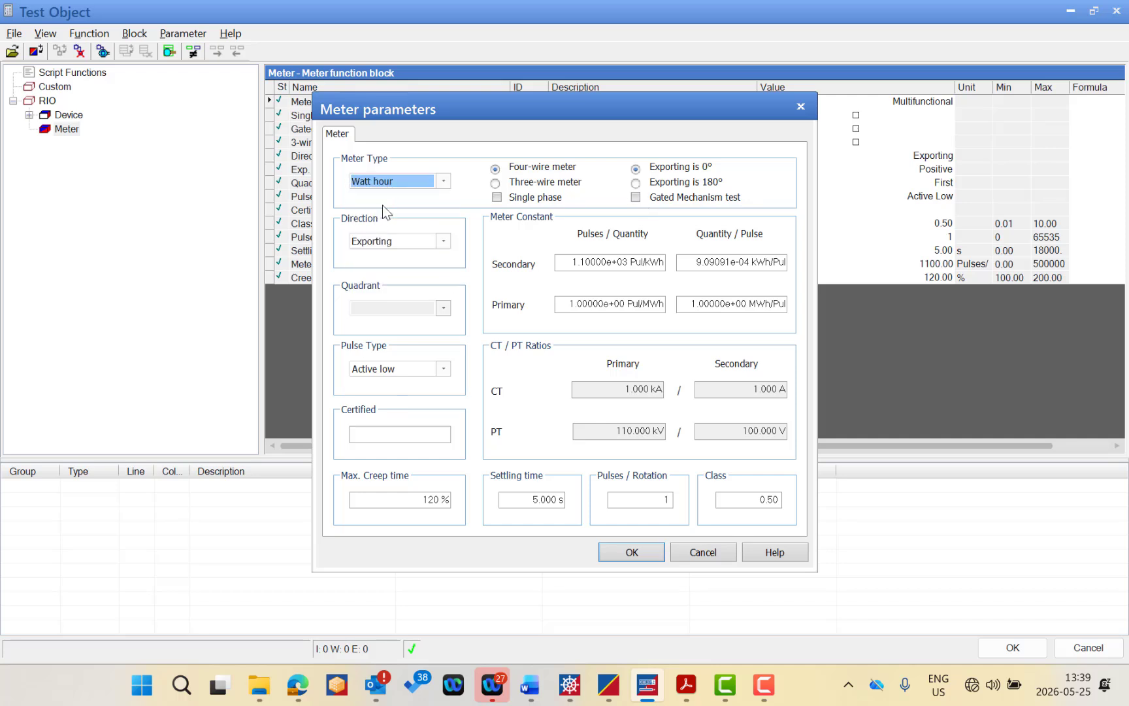
click(446, 243)
click(446, 244)
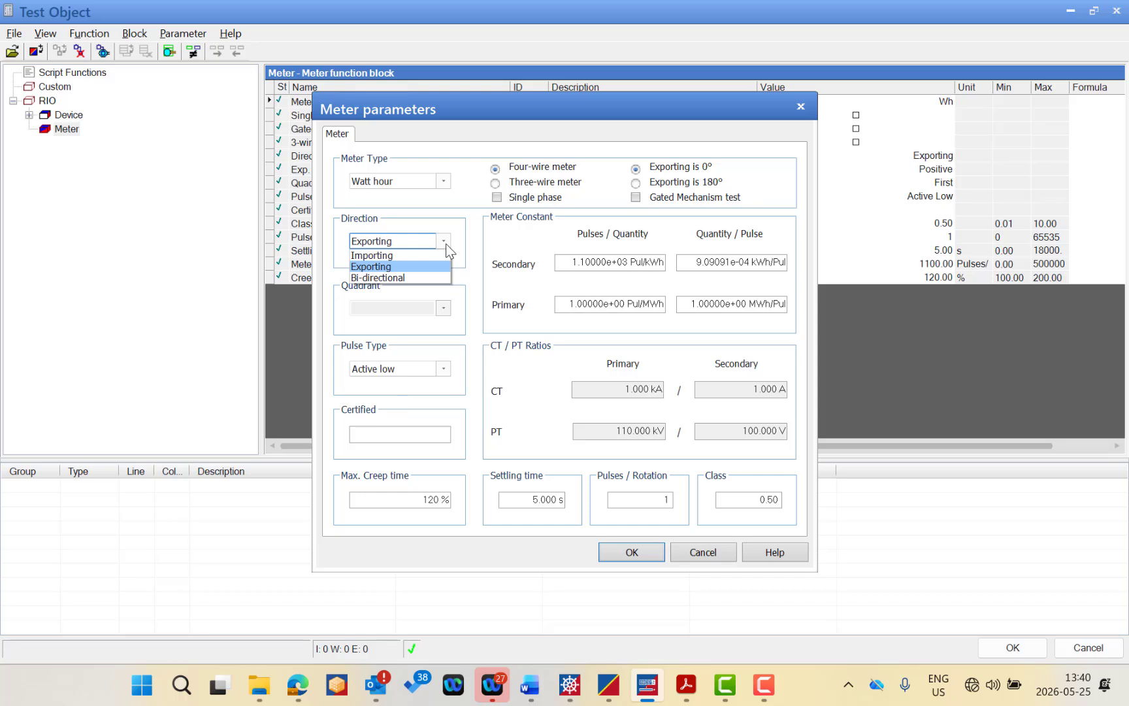
click(446, 244)
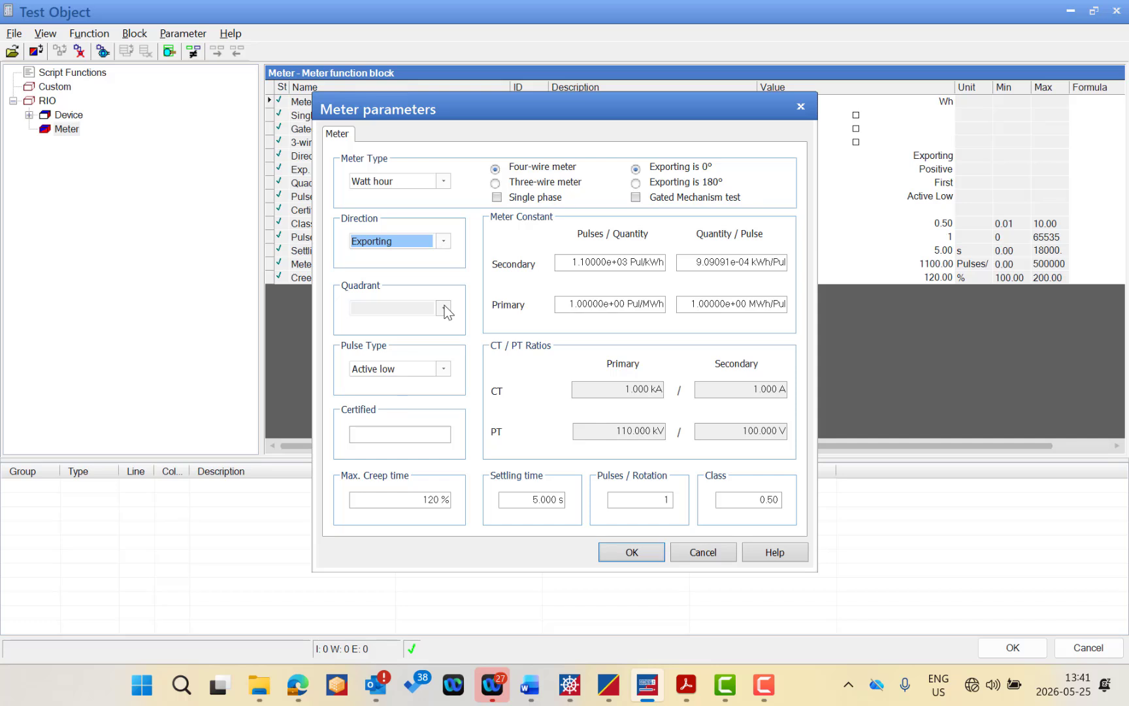
Step: Set the meter type to VA hour and review the available quadrant options
click(418, 181)
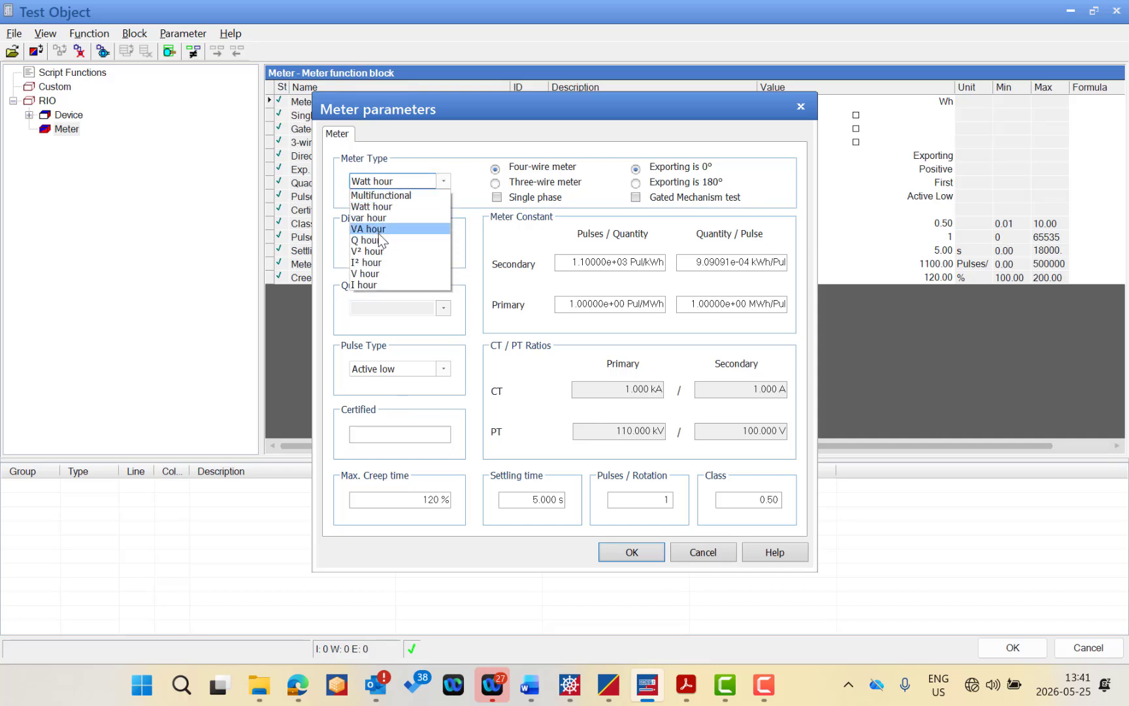
click(381, 229)
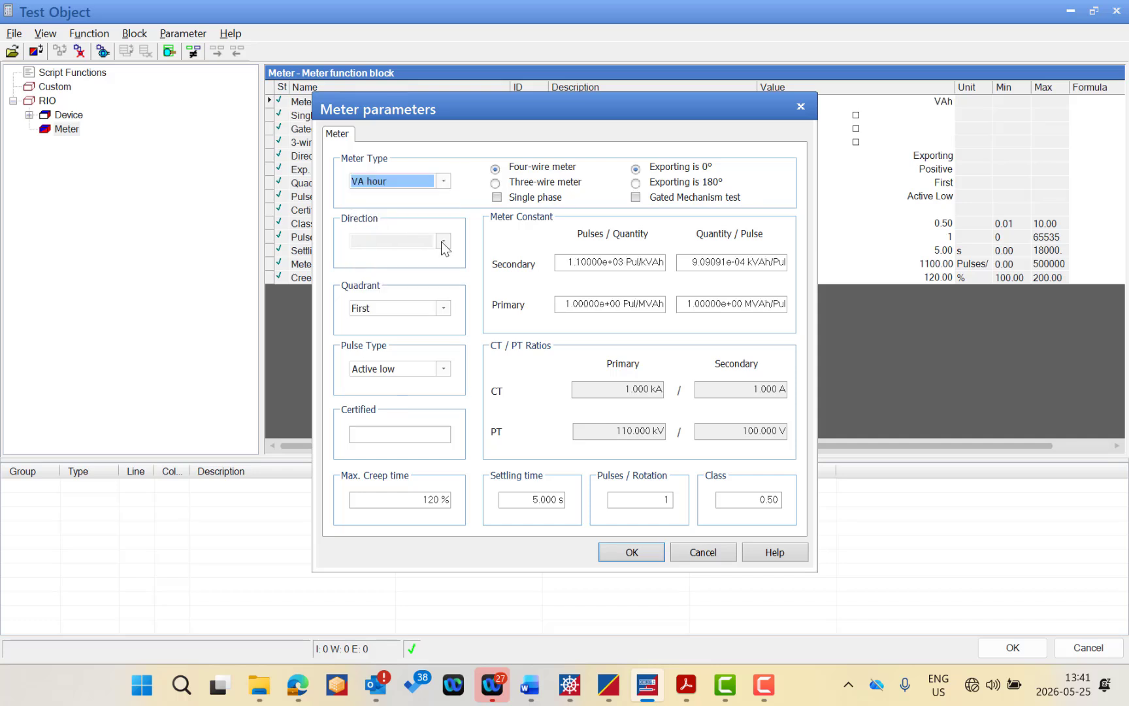
click(440, 309)
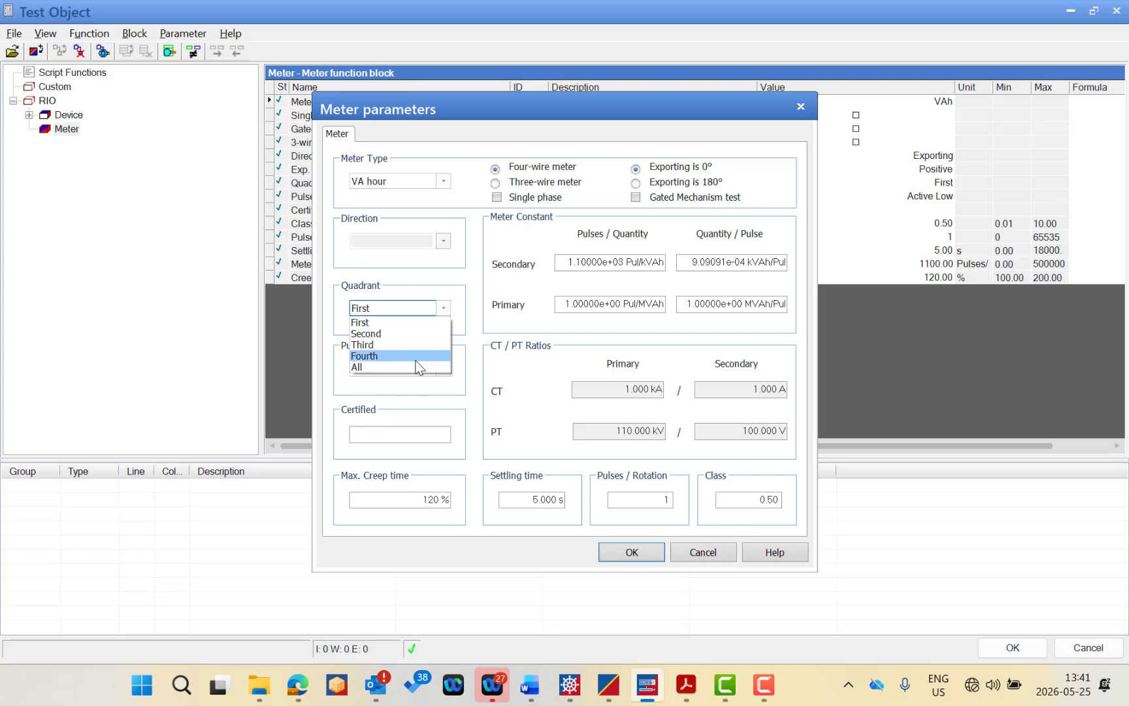
Step: Look up the cos (Phi) quadrant diagram in the Meter help topics and close the help
click(758, 550)
click(758, 550)
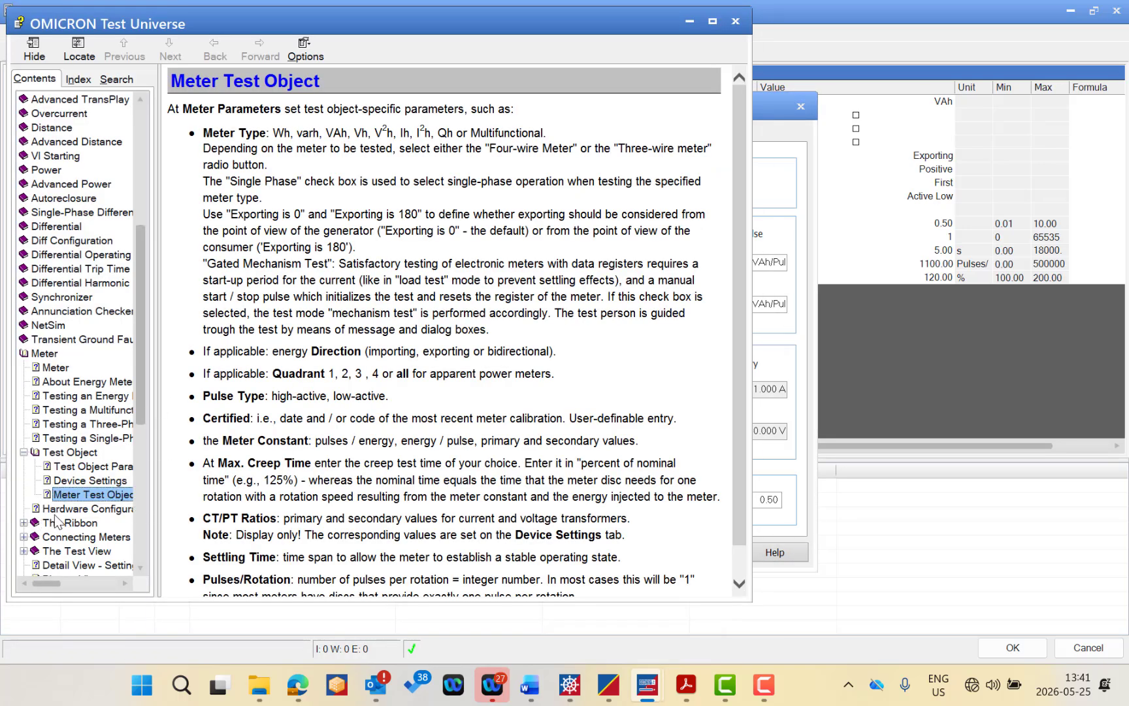
click(24, 551)
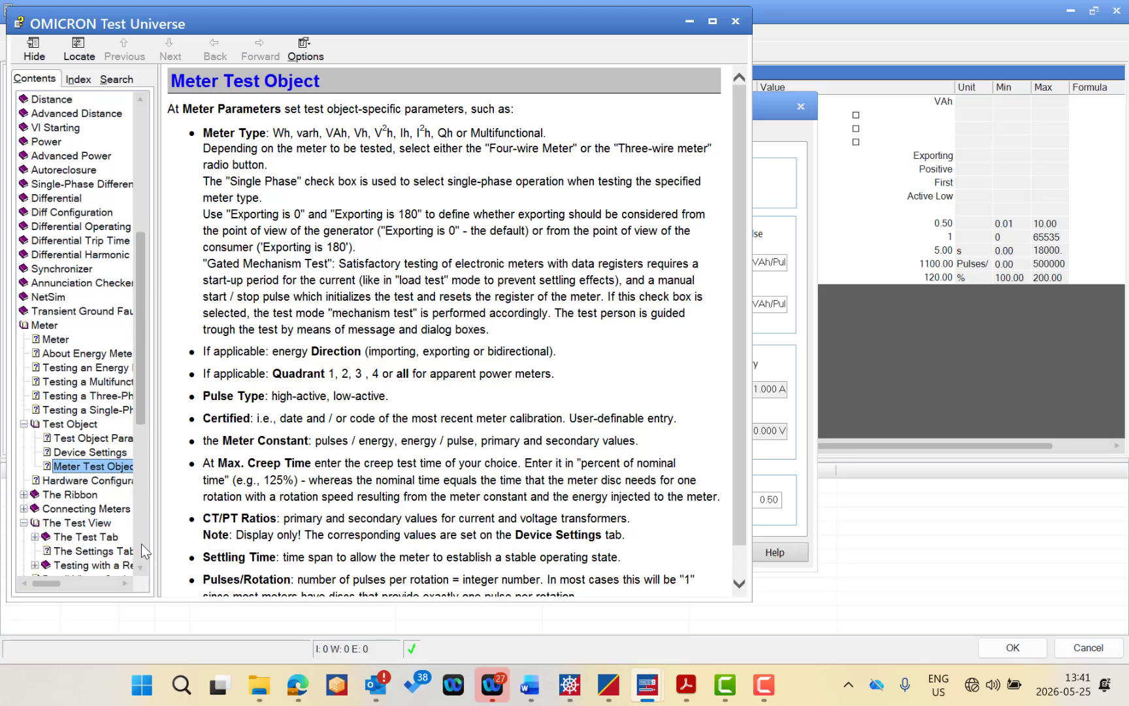
scroll(139, 564, down, 3)
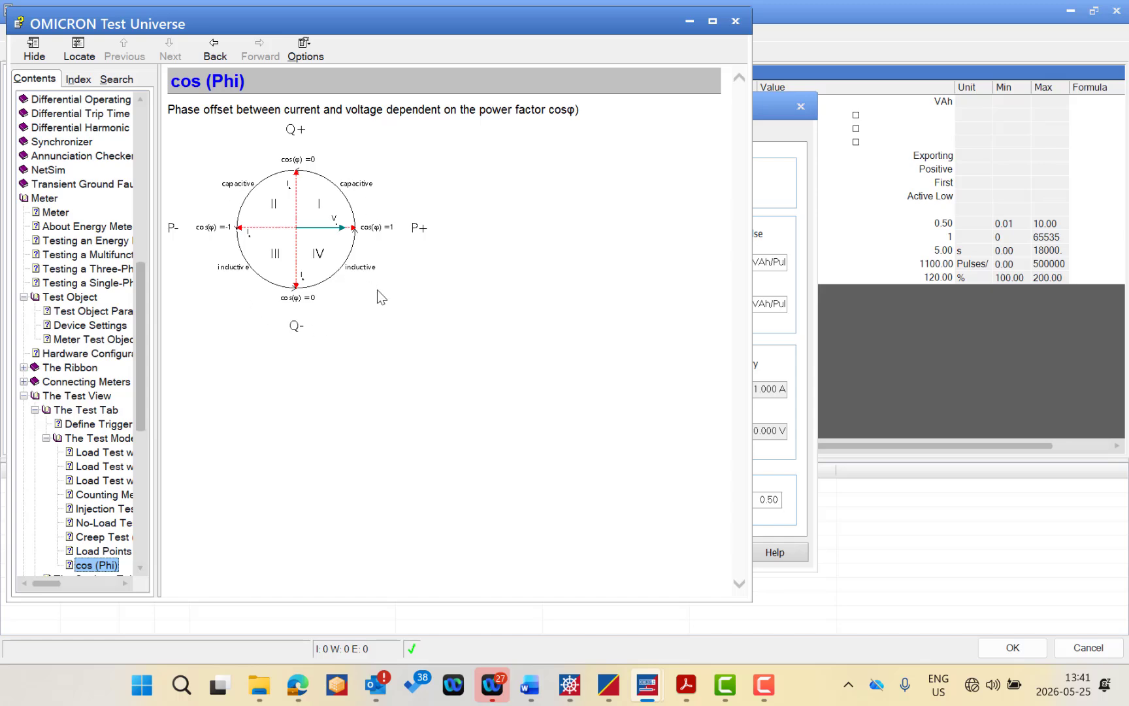
click(735, 21)
Step: Review the quadrant options again and set the meter type back to Watt hour
click(447, 302)
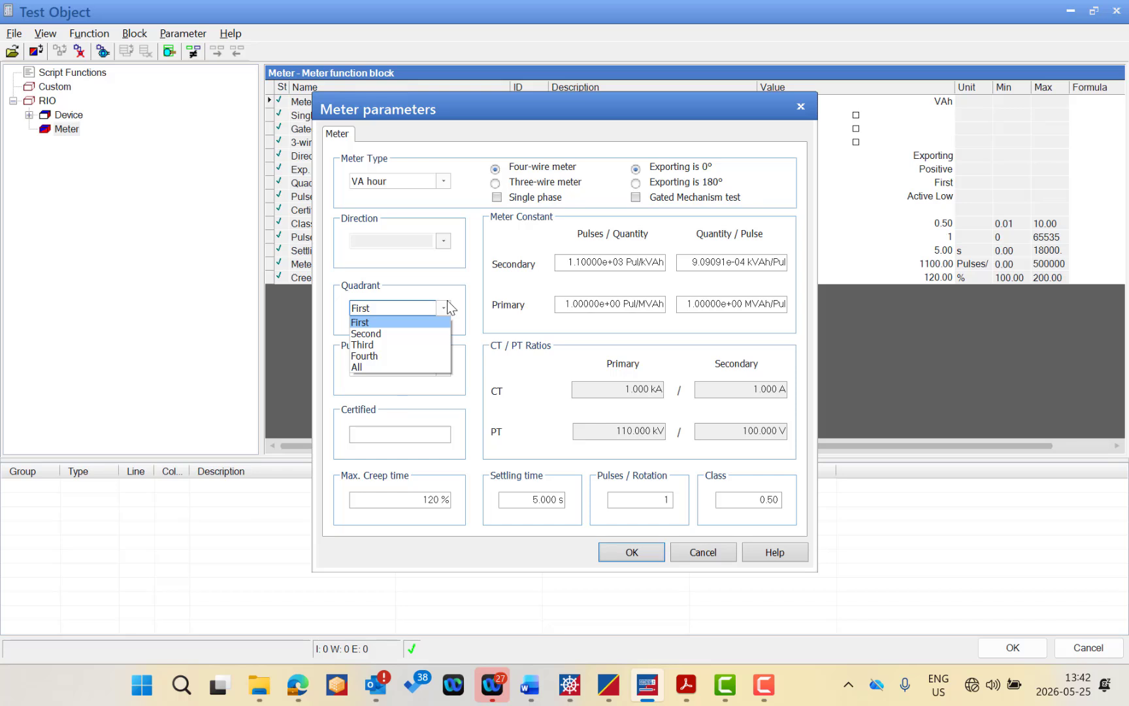
click(447, 301)
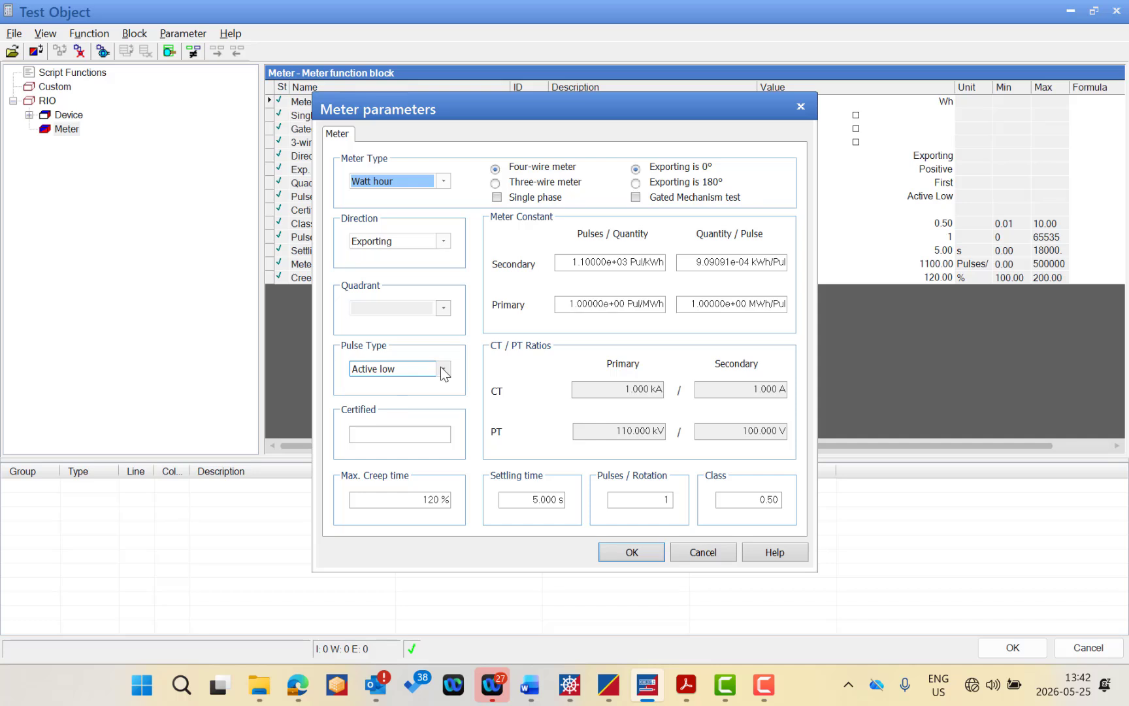
Step: Examine the pulse type options and the certification, meter constant, CT ratio, settling time, pulses per rotation and class fields
click(444, 370)
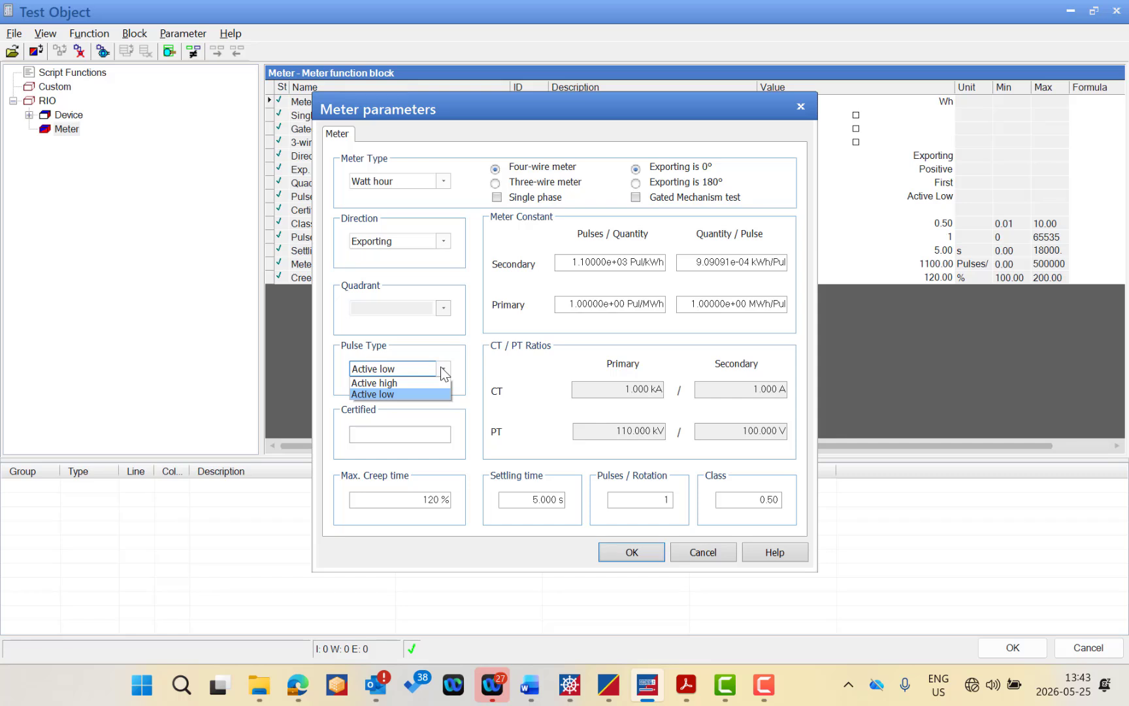
click(395, 433)
click(399, 435)
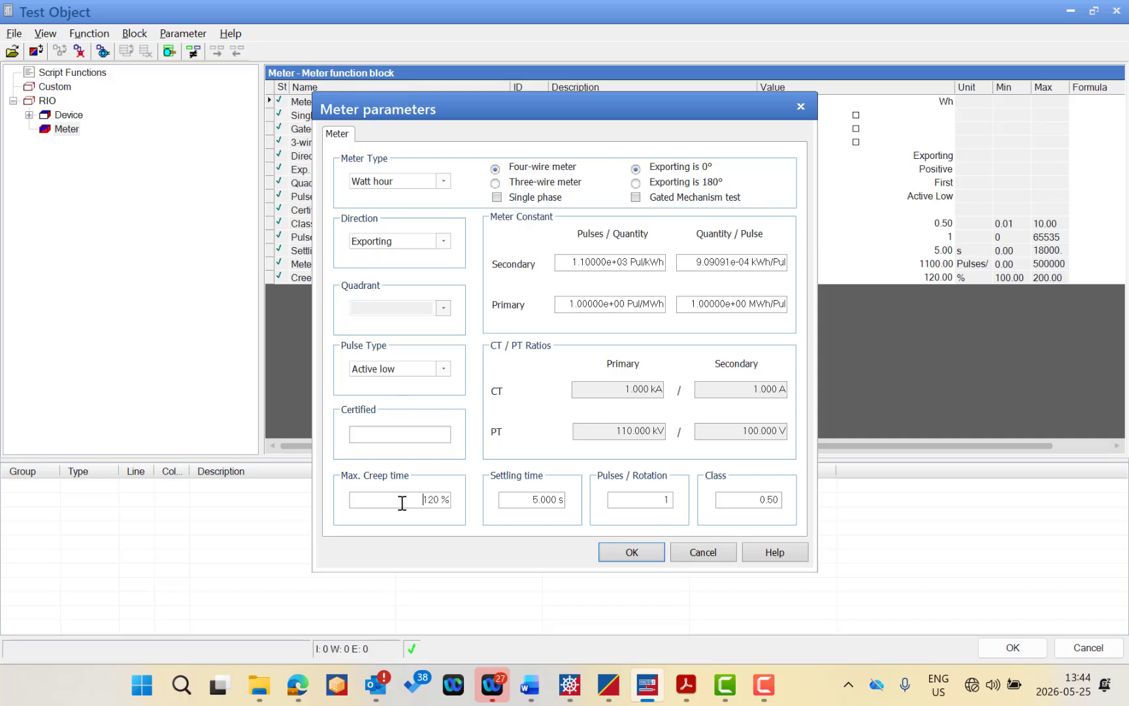
click(592, 262)
click(584, 384)
click(524, 500)
click(646, 503)
click(754, 501)
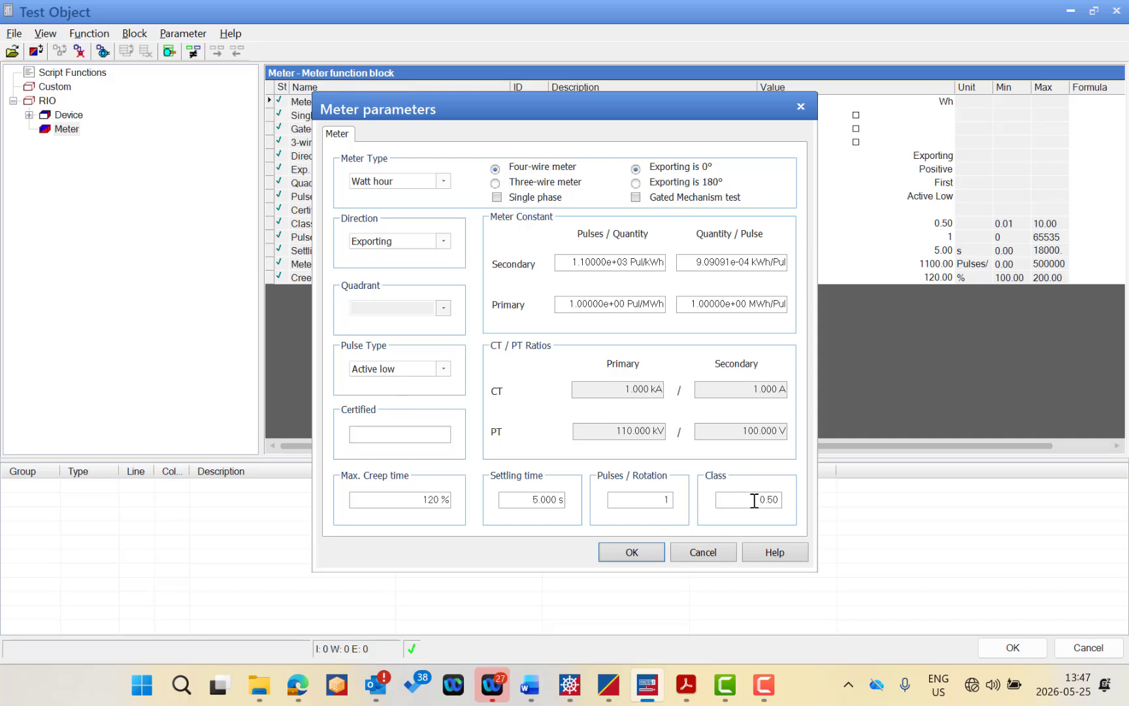